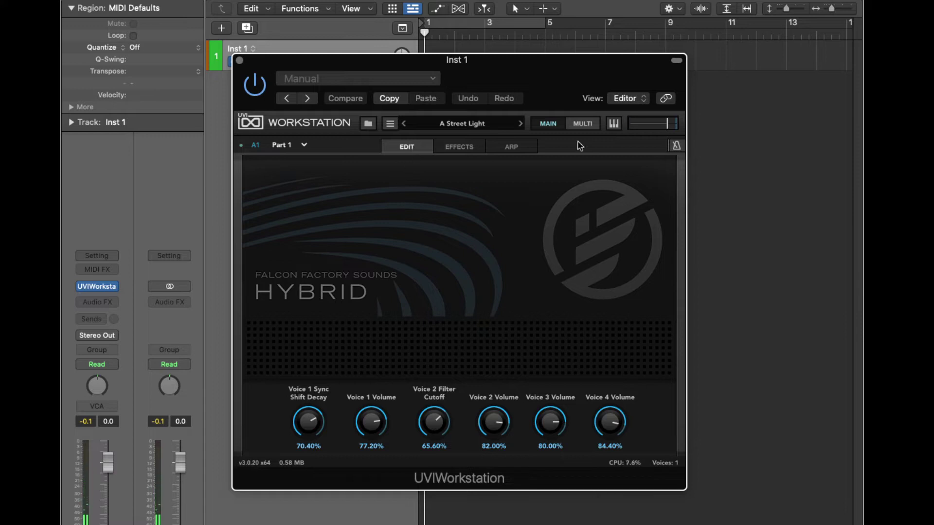
# - Load the Cinema 1.4 preset and lower the global volume slightly below 0 dB
pyautogui.click(521, 124)
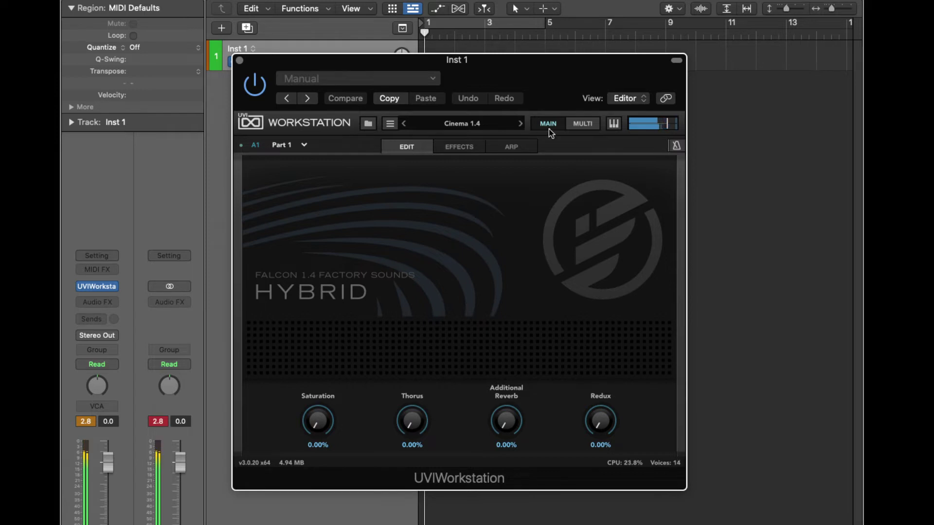
pyautogui.moveTo(669, 125)
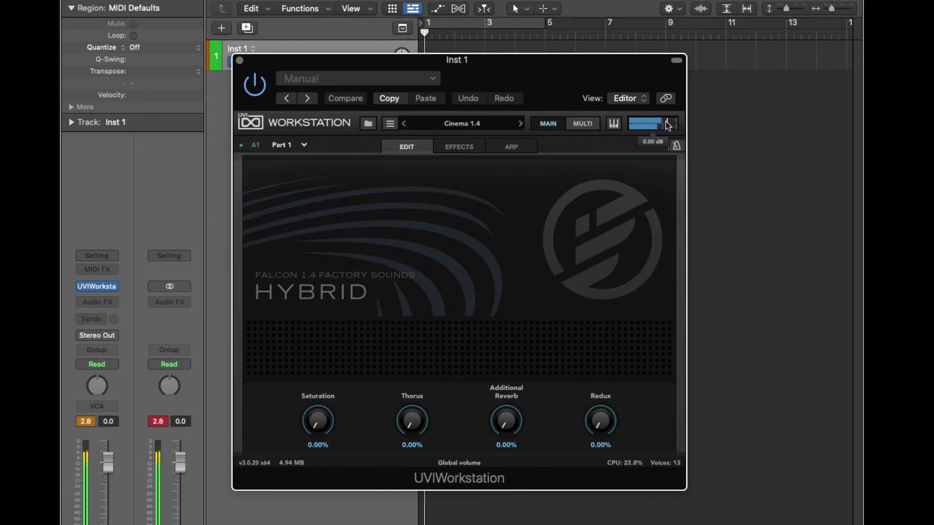
pyautogui.moveTo(669, 125); pyautogui.dragTo(661, 126)
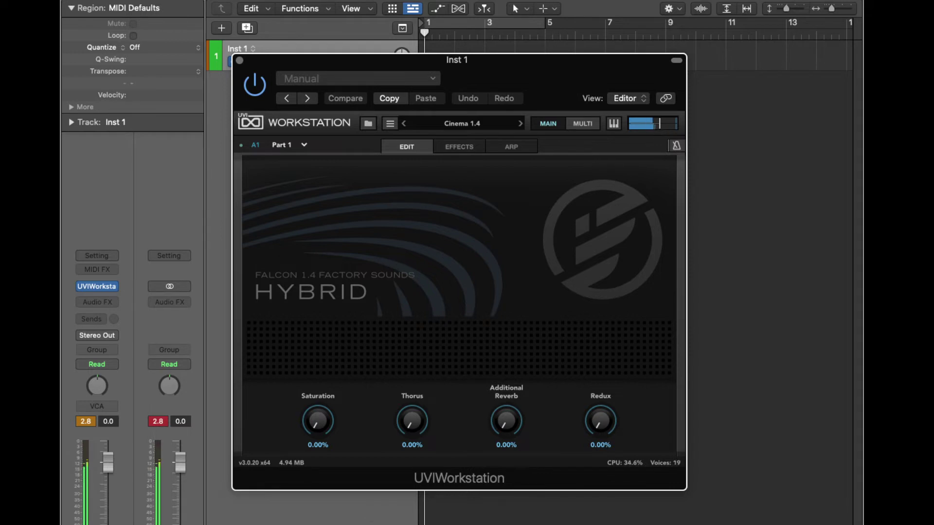
# - Try Thorus at 100% on the Cinema 1.4 preset and return it to 0%
pyautogui.moveTo(323, 418); pyautogui.dragTo(350, 444)
pyautogui.moveTo(416, 422); pyautogui.dragTo(410, 244)
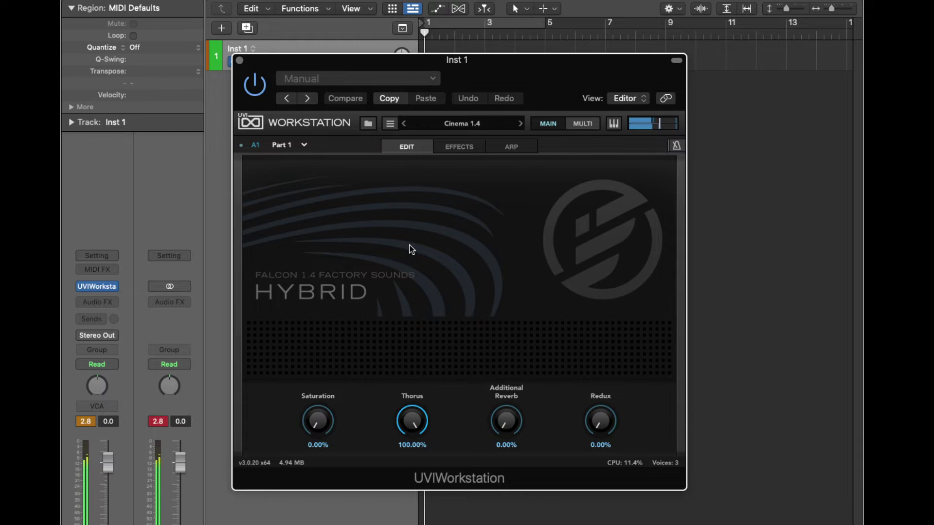
pyautogui.moveTo(411, 249); pyautogui.dragTo(407, 411)
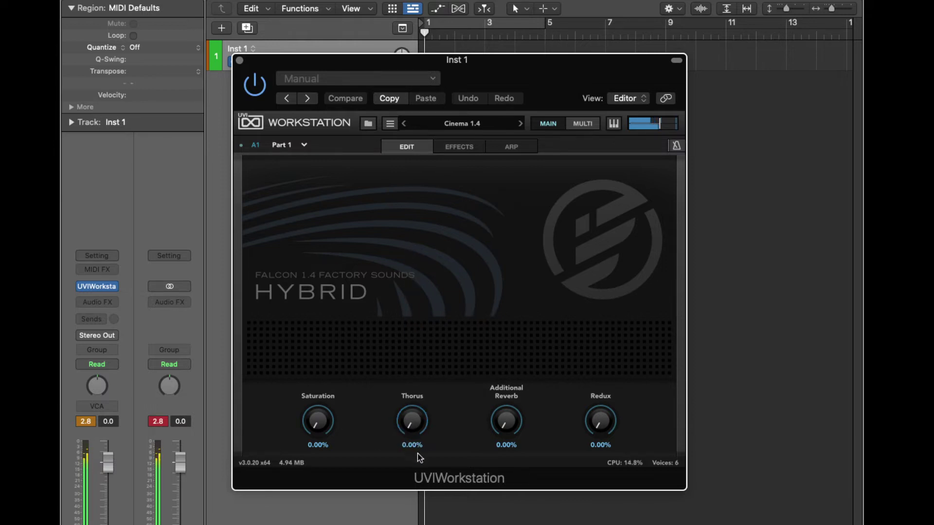
# - Try Additional Reverb at 100%, return it to 0%, and set Redux to 100%
pyautogui.moveTo(508, 411); pyautogui.dragTo(504, 276)
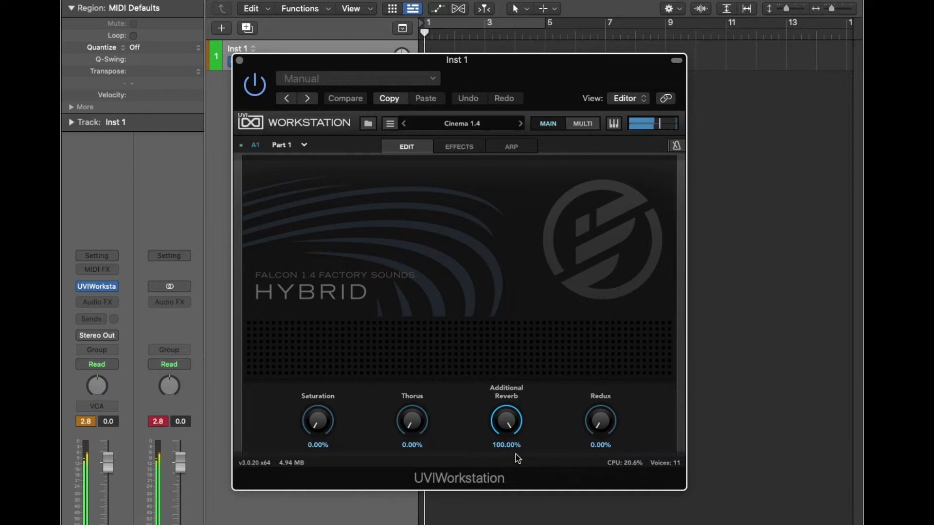
pyautogui.moveTo(507, 428); pyautogui.dragTo(521, 523)
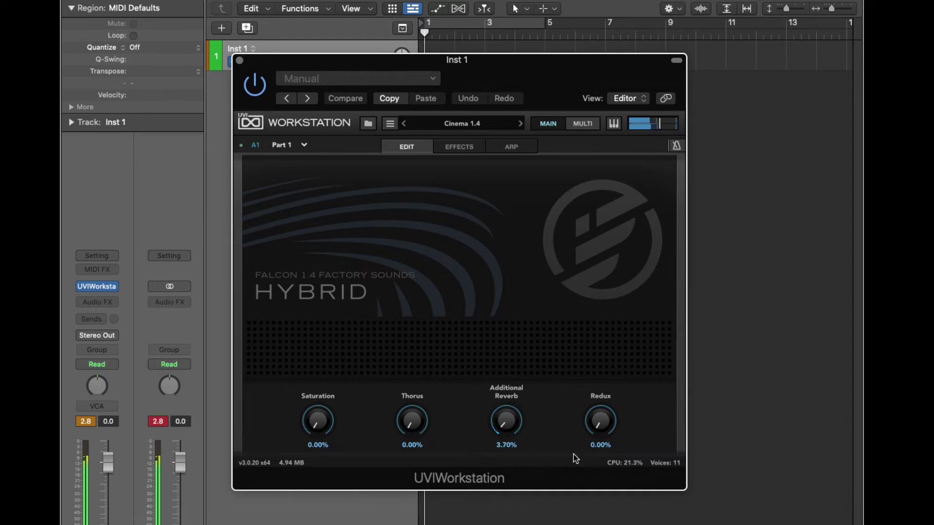
pyautogui.moveTo(513, 400); pyautogui.dragTo(549, 488)
pyautogui.moveTo(607, 422); pyautogui.dragTo(606, 218)
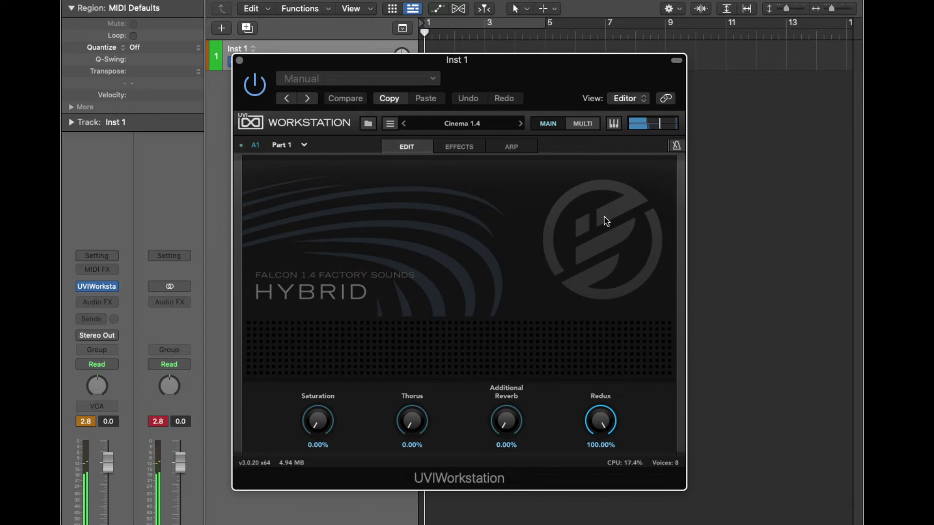
pyautogui.press('v')
# - Step forward through the Cityscapes 1.4 and Dark Knight 1.4 presets to DX Mania
pyautogui.click(520, 124)
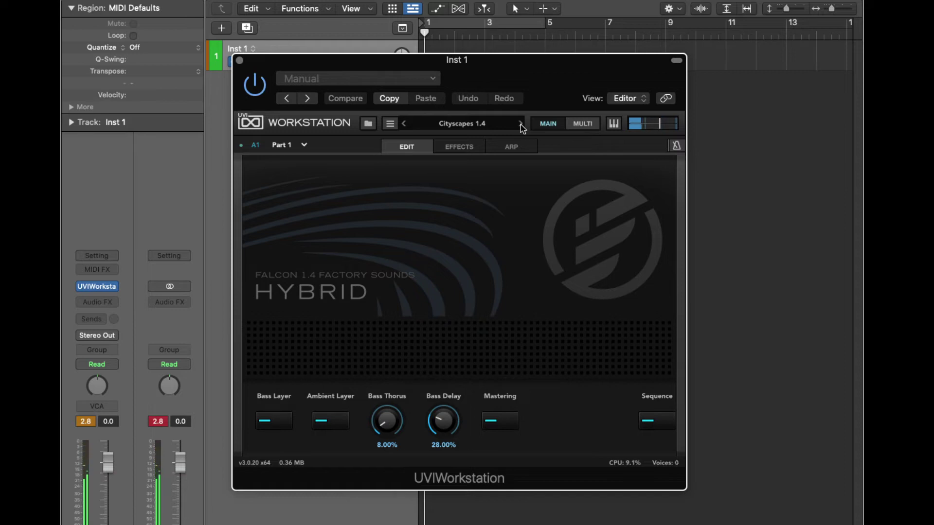
pyautogui.click(521, 125)
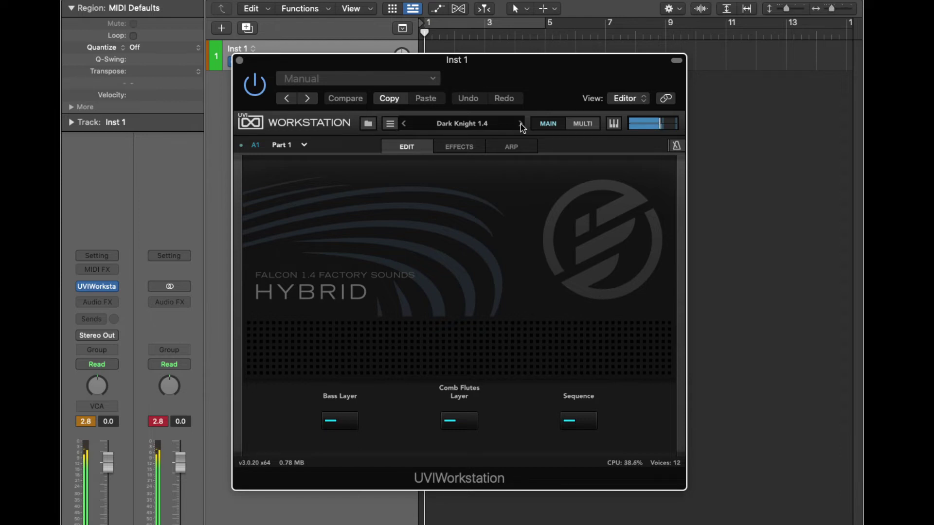
pyautogui.click(521, 123)
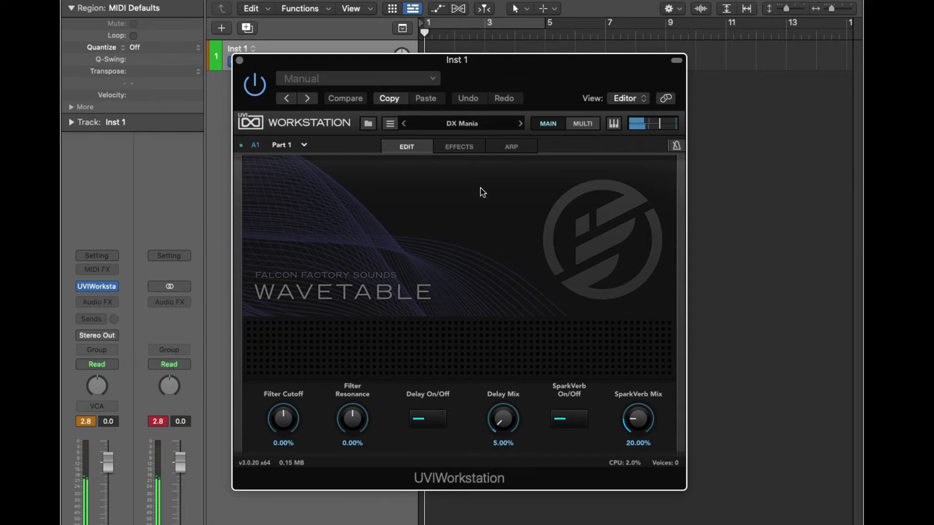
# - Adjust DX Mania to Delay Mix 66.40%, SparkVerb Mix 71.64%, Filter Cutoff -20.97% and Filter Resonance 20.61%
pyautogui.moveTo(503, 420); pyautogui.dragTo(521, 337)
pyautogui.moveTo(505, 419); pyautogui.dragTo(502, 406)
pyautogui.moveTo(639, 435); pyautogui.dragTo(661, 348)
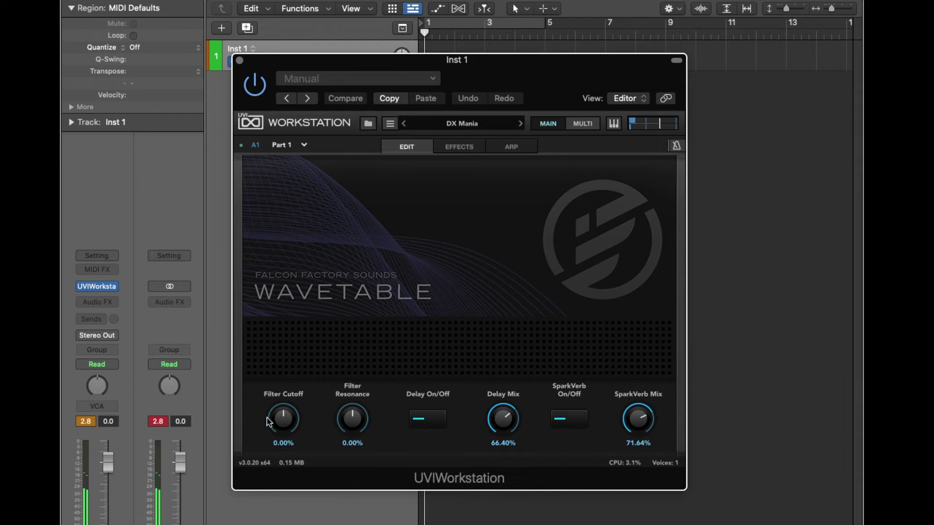
pyautogui.moveTo(283, 418); pyautogui.dragTo(308, 436)
pyautogui.moveTo(361, 399)
pyautogui.mouseDown()
pyautogui.moveTo(358, 382)
pyautogui.moveTo(370, 419)
pyautogui.moveTo(371, 408)
pyautogui.mouseUp()
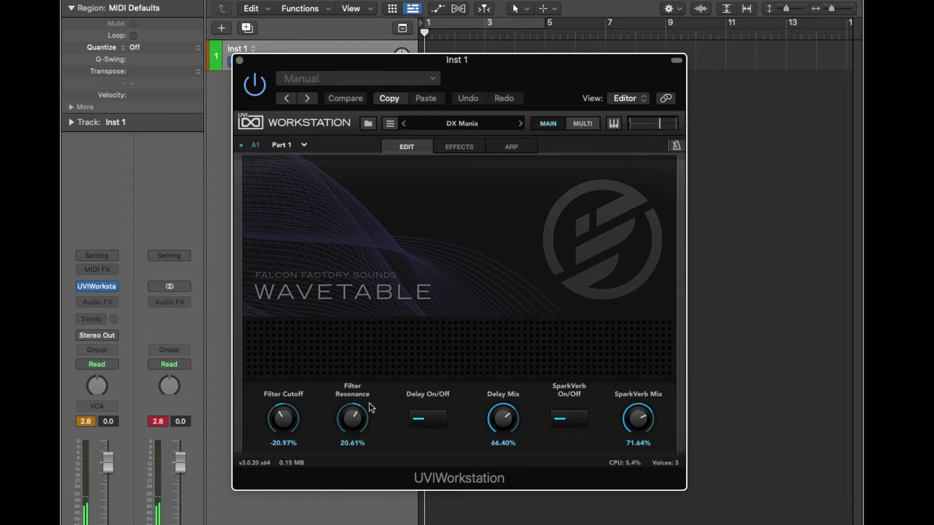
# - Step through Explosion of Blues and Funky Res to the Hong Kong Pad 1.4 preset and switch off its Chord option
pyautogui.click(521, 124)
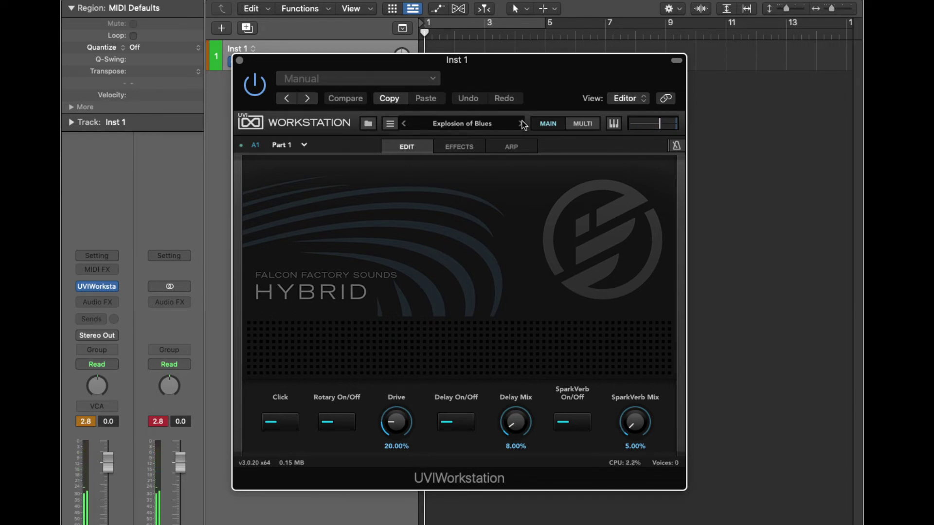
pyautogui.click(521, 124)
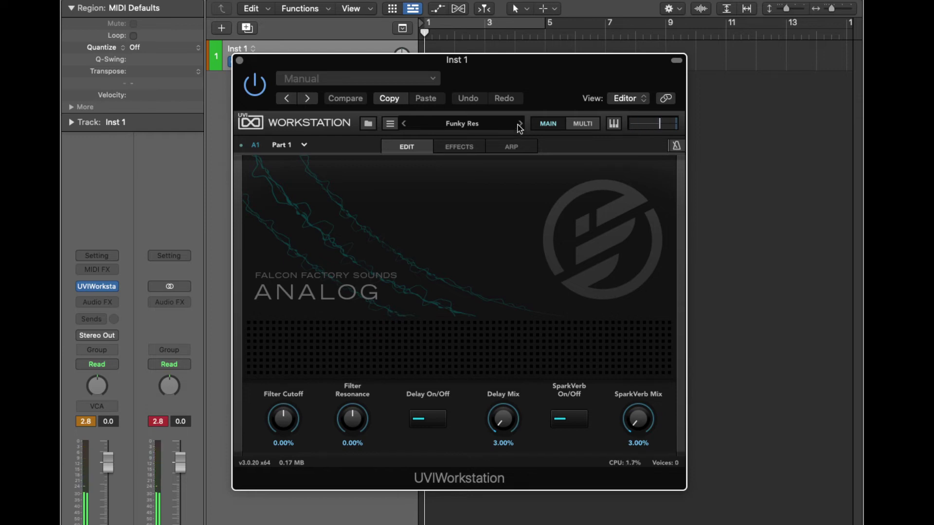
pyautogui.click(520, 125)
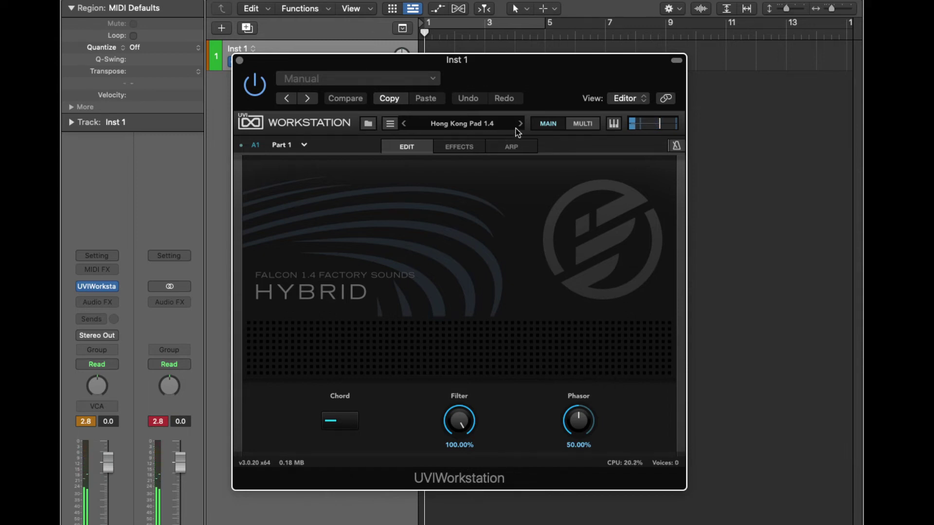
pyautogui.click(356, 419)
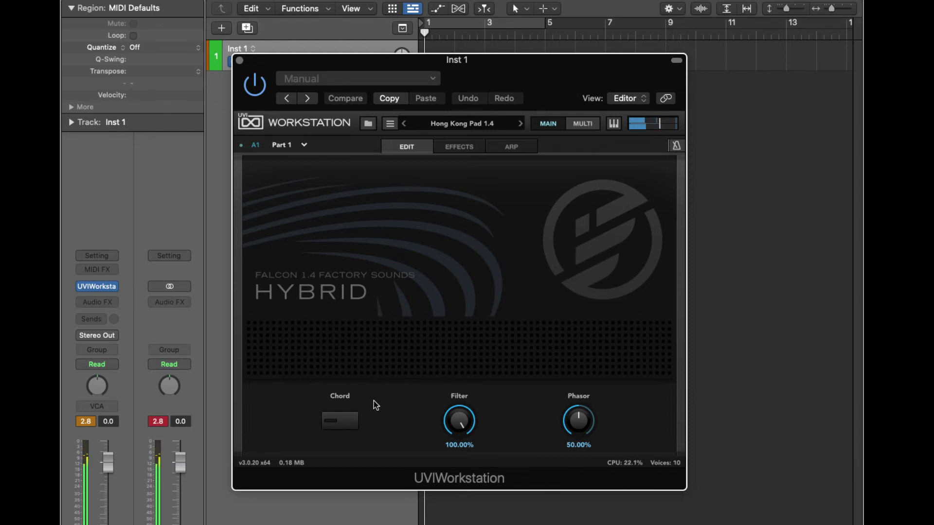
# - Step through Mayfield Flute and Moonbeam Keys to the Novachord Noir 1.4 preset and switch on its Vinyl (1930s) effect
pyautogui.click(521, 124)
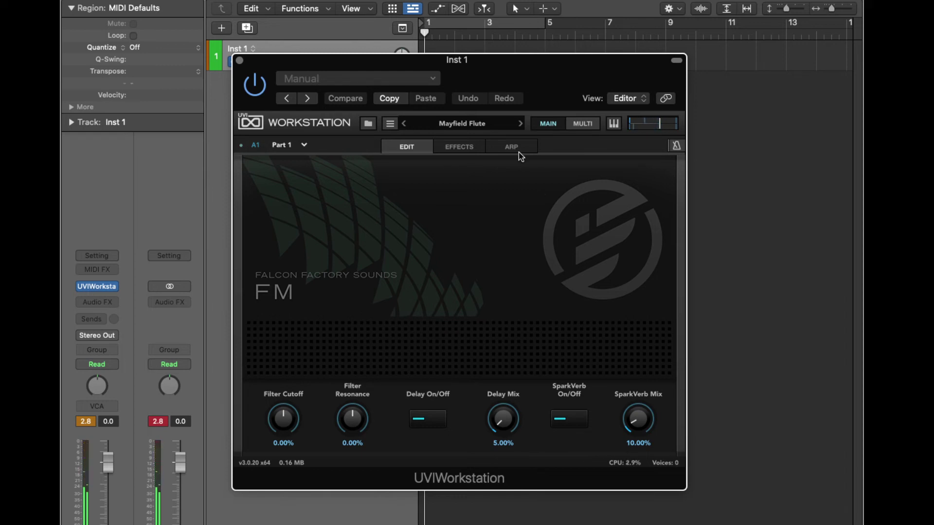
pyautogui.click(520, 123)
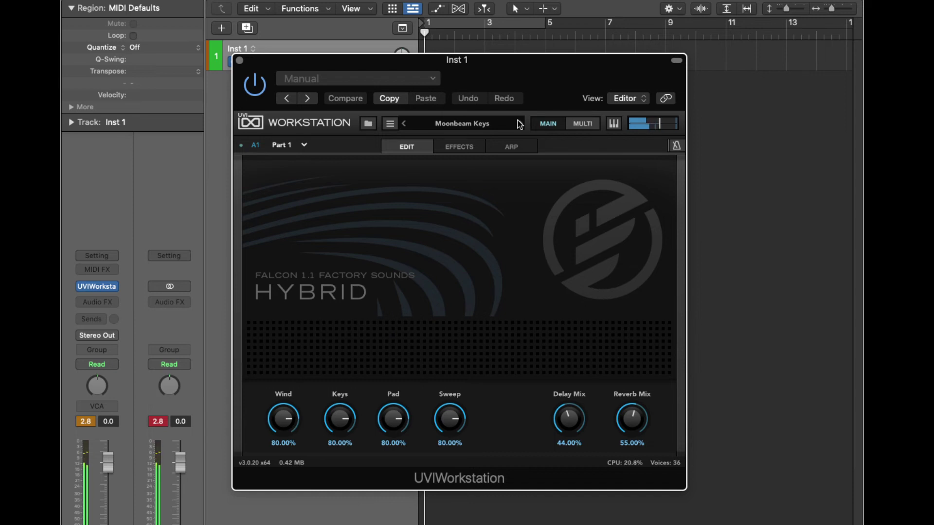
pyautogui.click(518, 123)
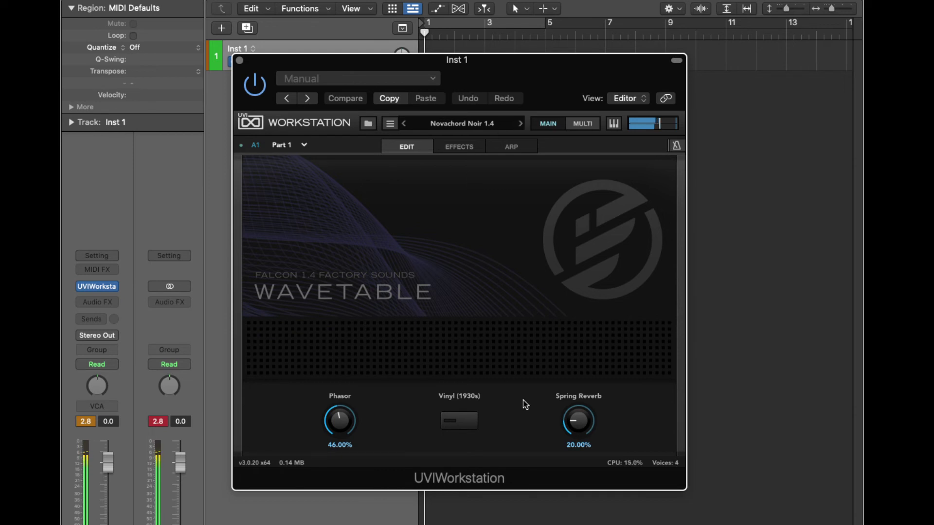
pyautogui.click(474, 423)
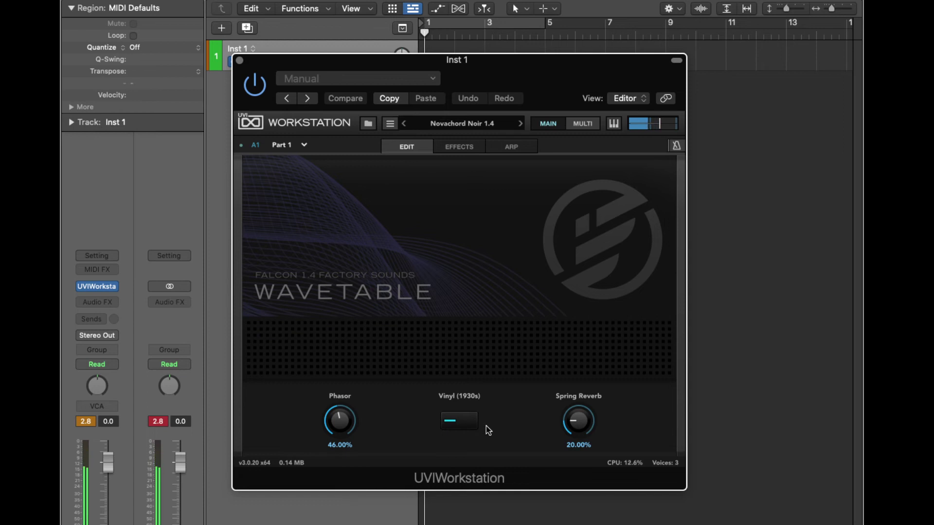
# - Load Prehistory 1 1.4, enable Comb 1, Comb 2, Delay 3 and both Wavetable layers, and set Gamelatron to 100%
pyautogui.click(520, 125)
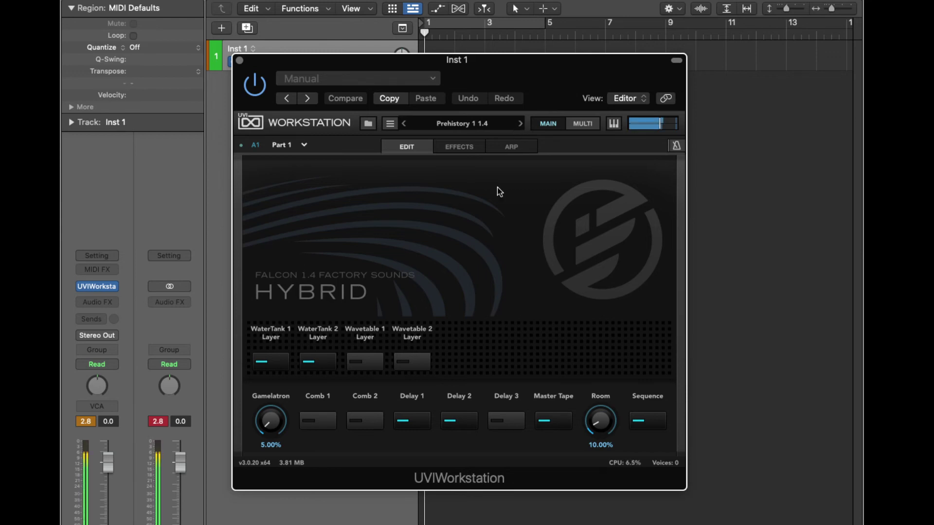
pyautogui.click(314, 425)
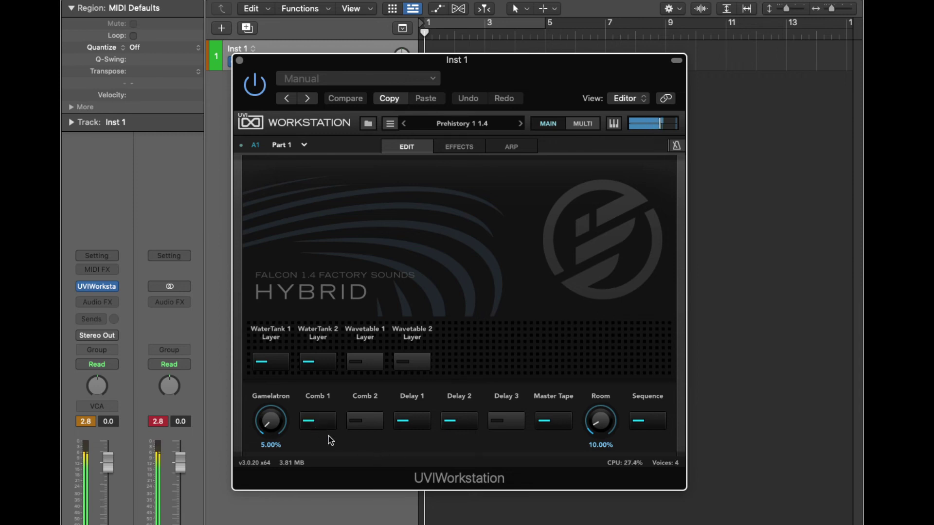
pyautogui.click(360, 423)
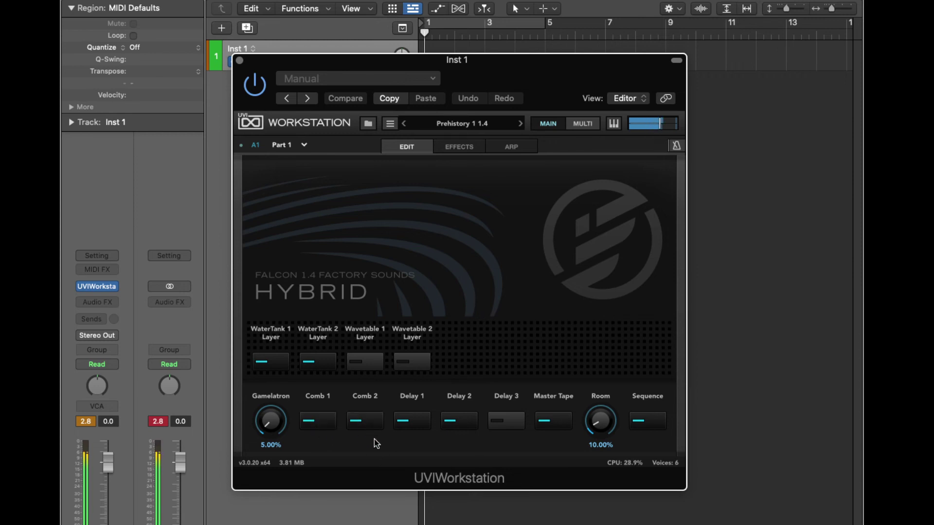
pyautogui.click(507, 419)
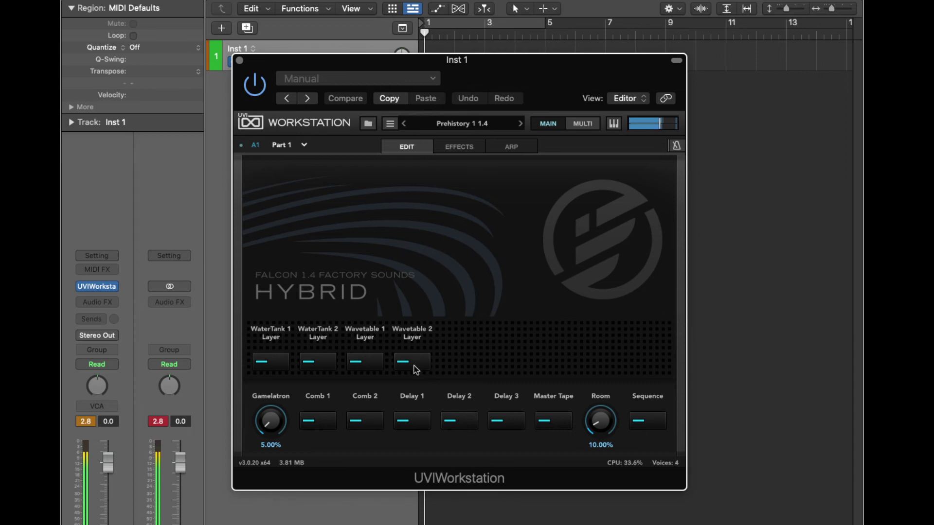
pyautogui.moveTo(264, 423); pyautogui.dragTo(334, 249)
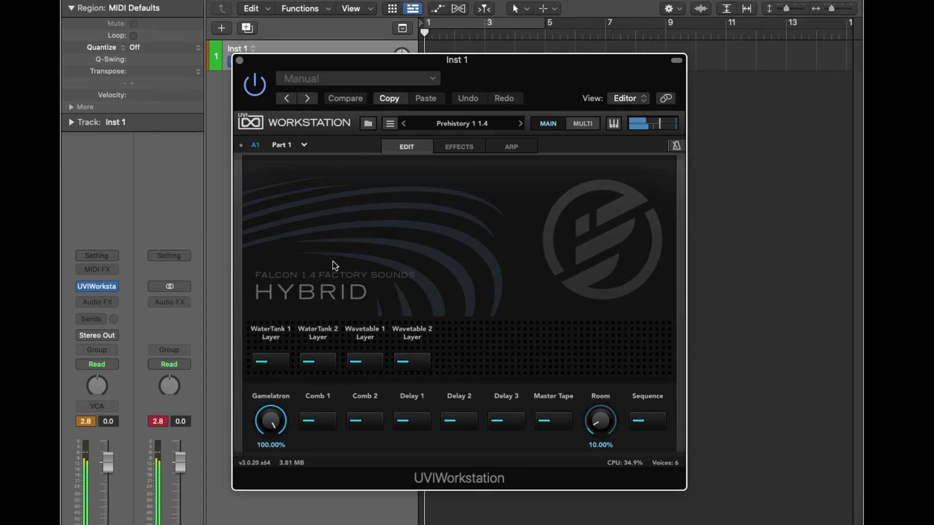
# - Step through the Relax 1.4, SEQ Dark River 1.2, Stab Chords LP, Vick Celeste and Violet Sky presets to Water Pluck
pyautogui.click(521, 124)
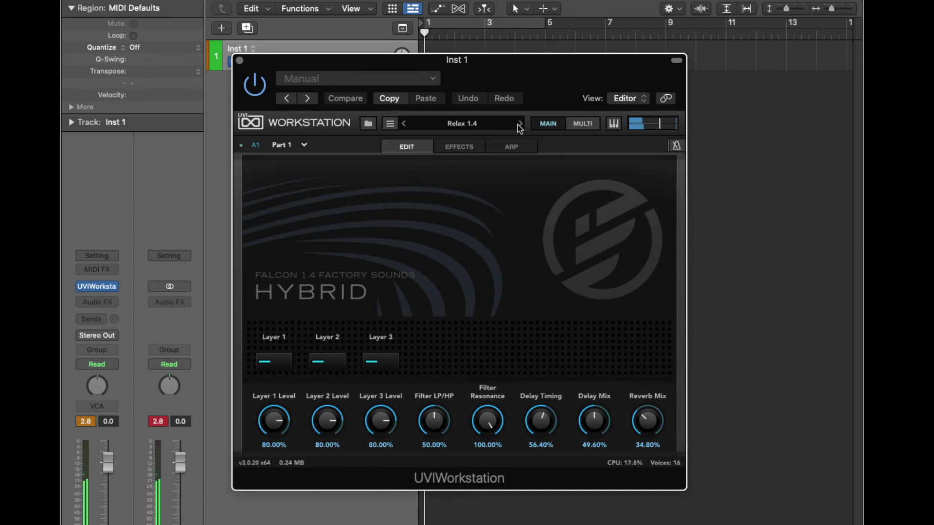
pyautogui.click(521, 125)
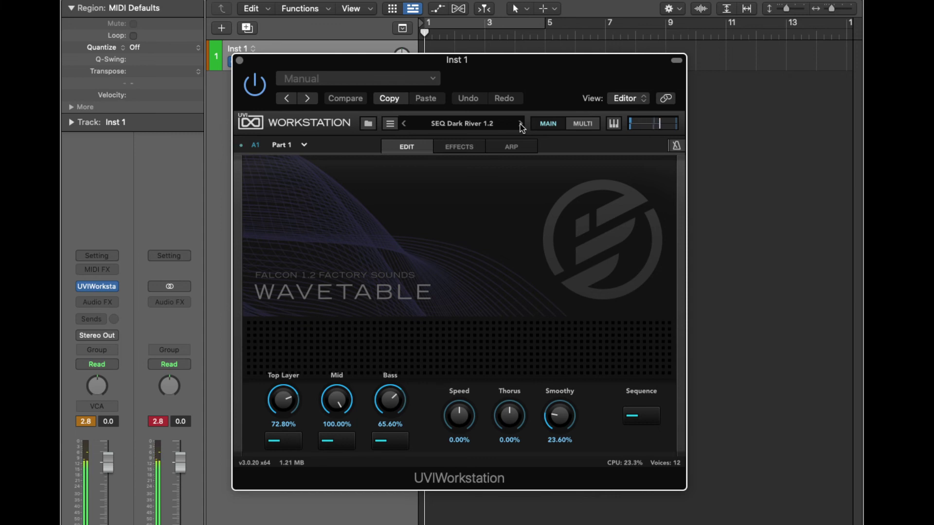
pyautogui.click(521, 124)
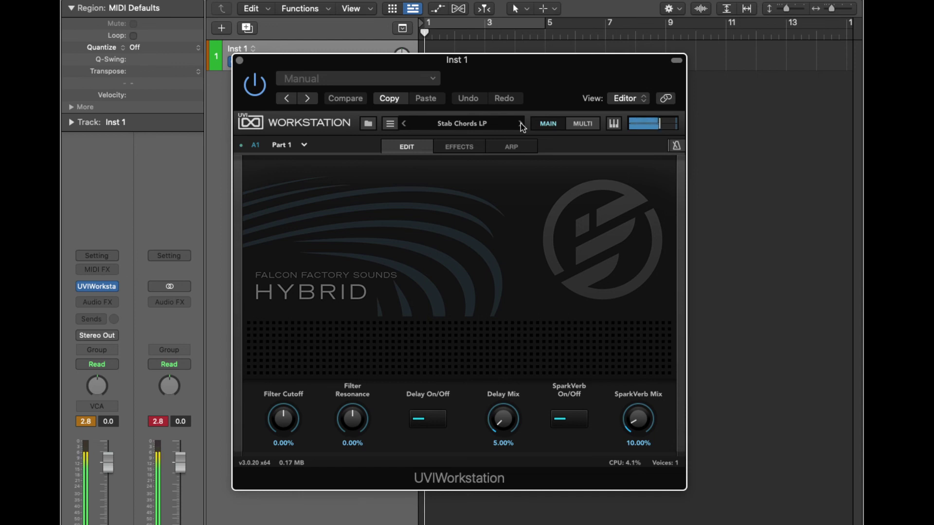
pyautogui.click(521, 124)
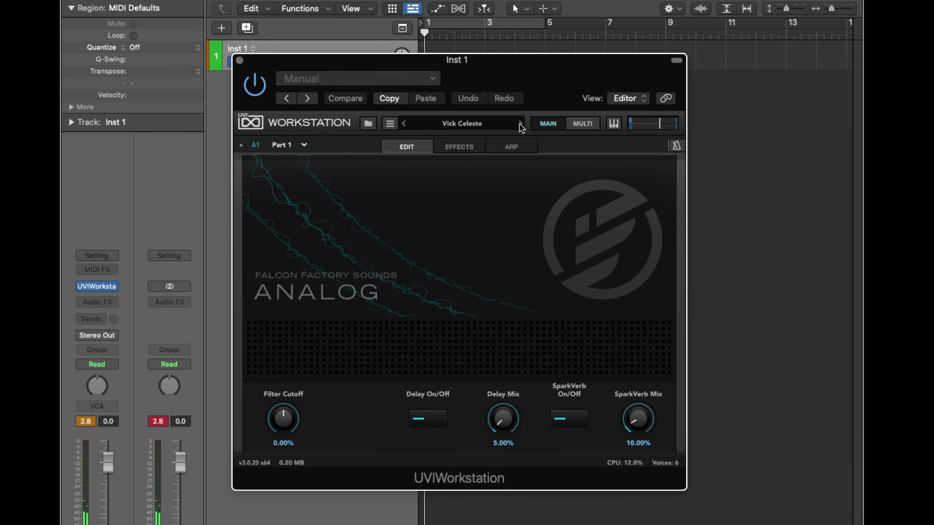
pyautogui.click(521, 124)
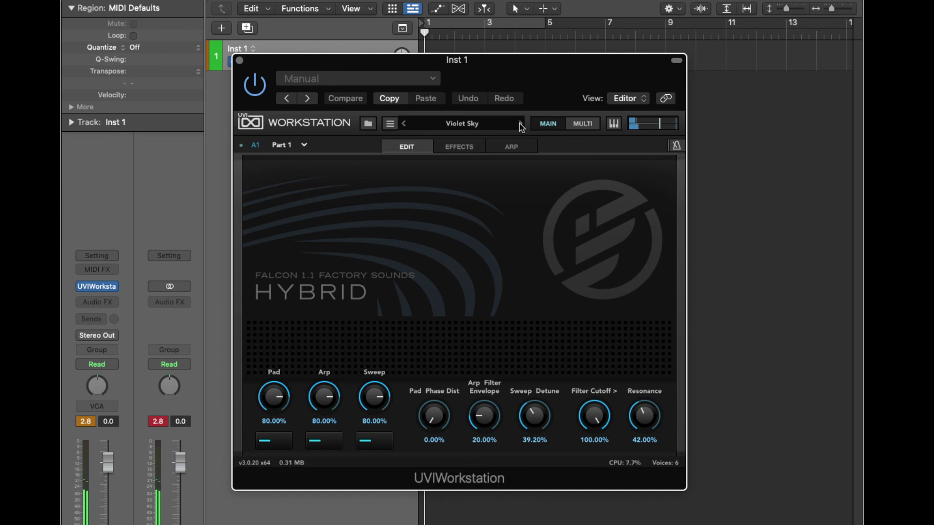
pyautogui.click(520, 124)
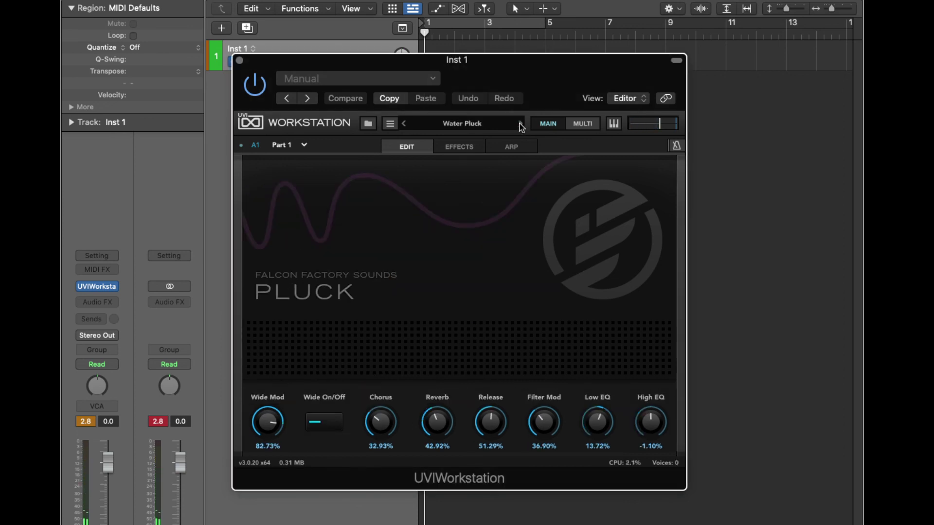